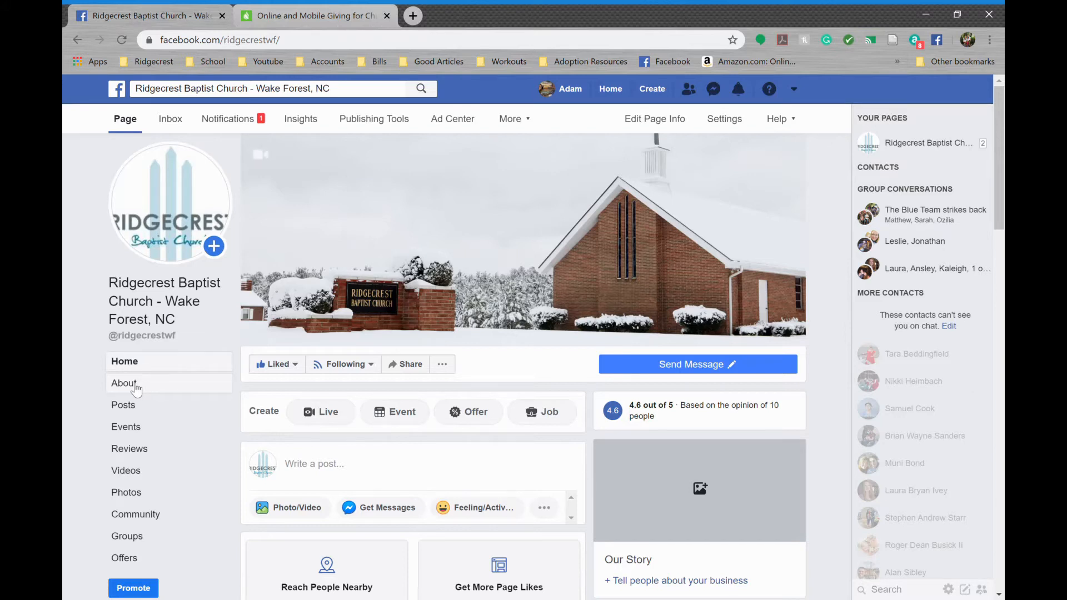
# Open the online giving link listed under Products in the church page's About section.
pyautogui.click(136, 387)
pyautogui.scroll(-10, 238, 391)
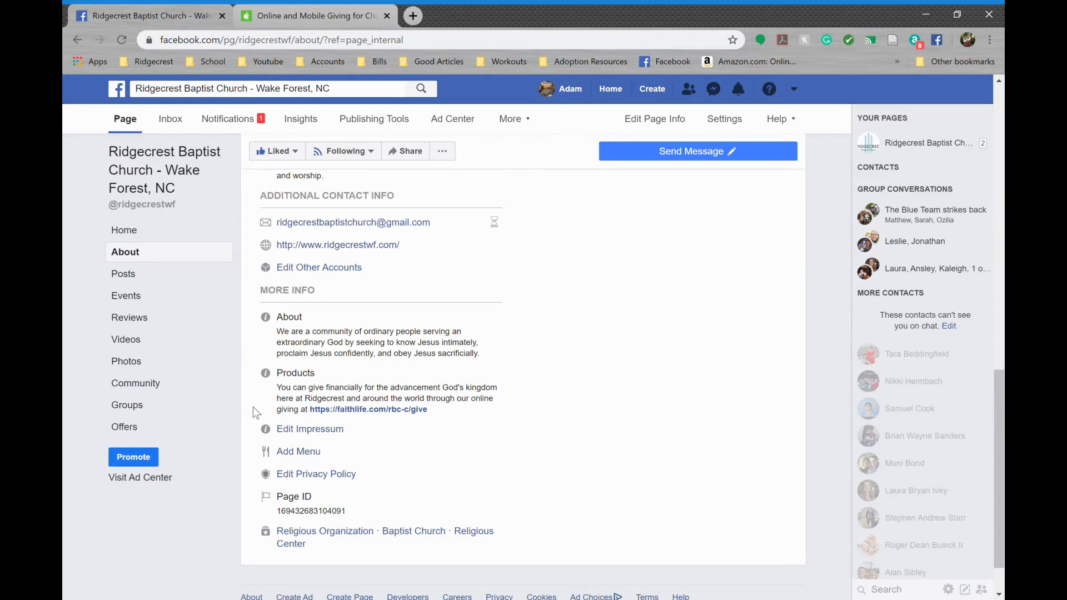
pyautogui.scroll(15, 253, 412)
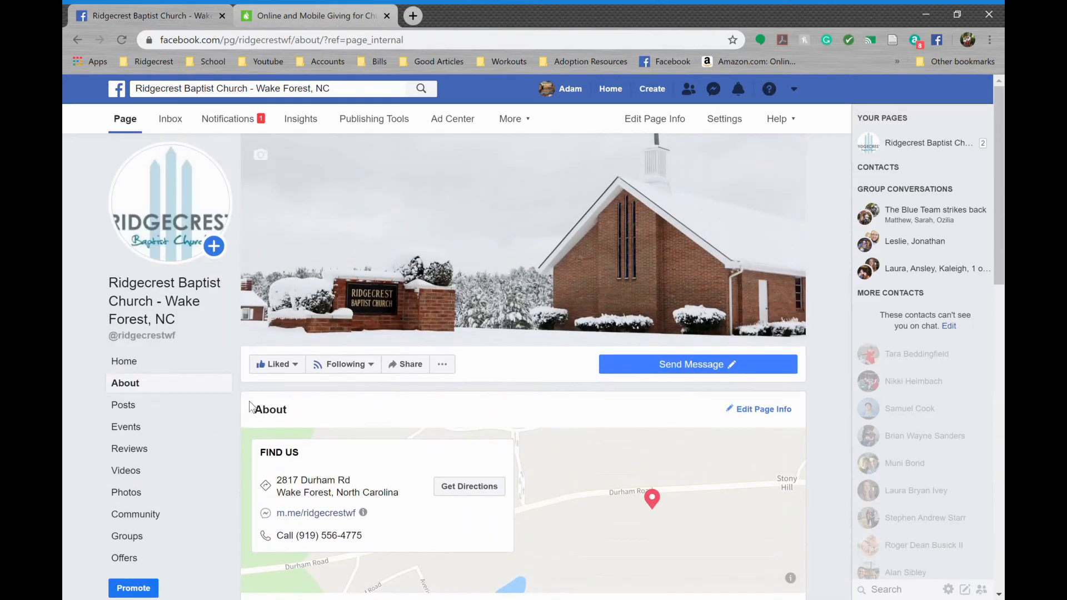
pyautogui.click(146, 368)
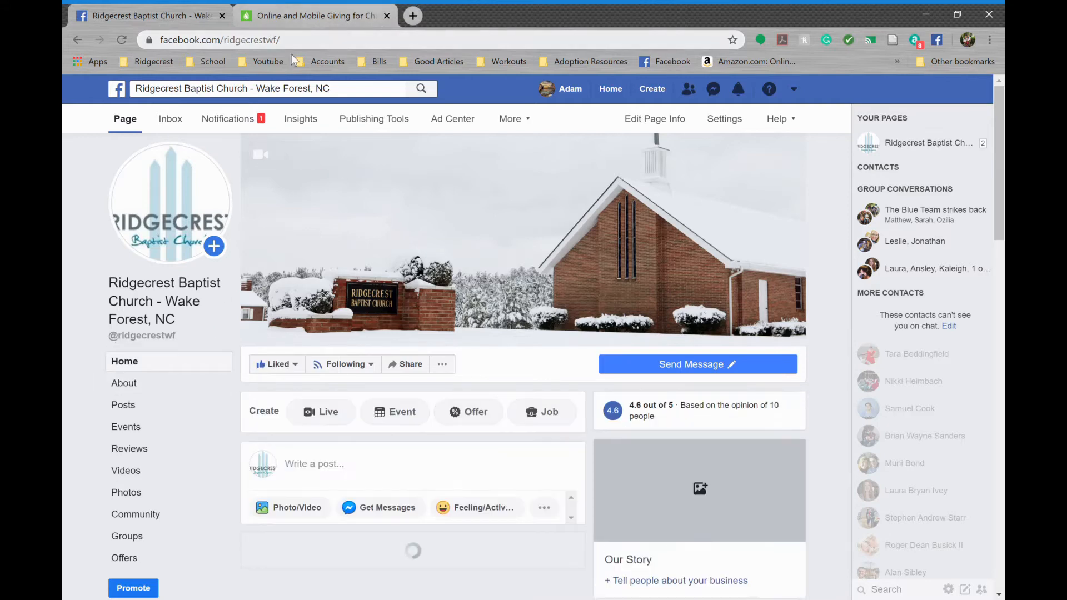
pyautogui.click(142, 384)
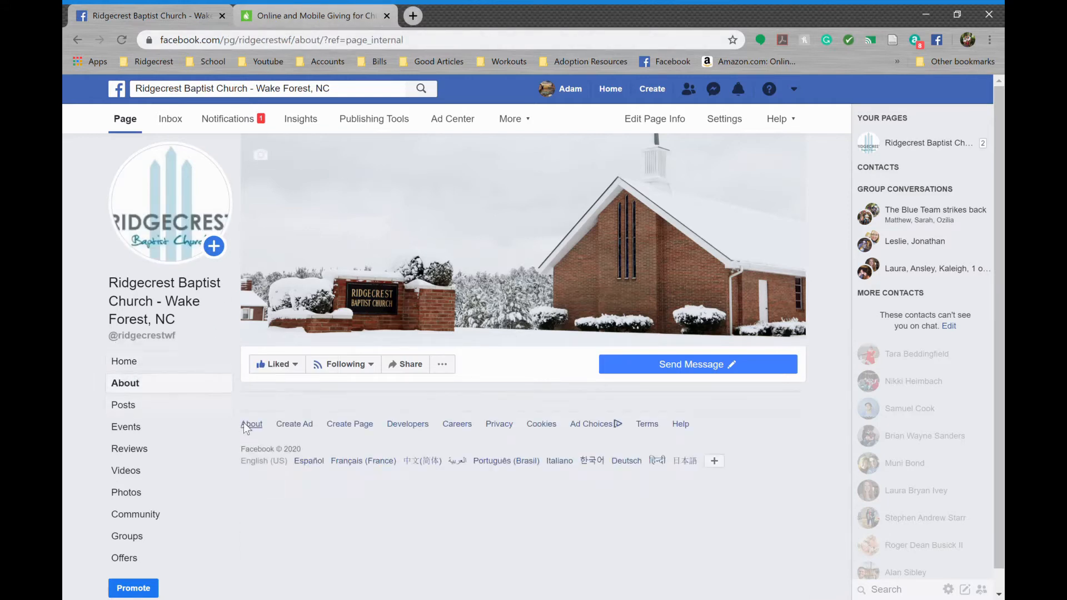
pyautogui.scroll(-15, 244, 423)
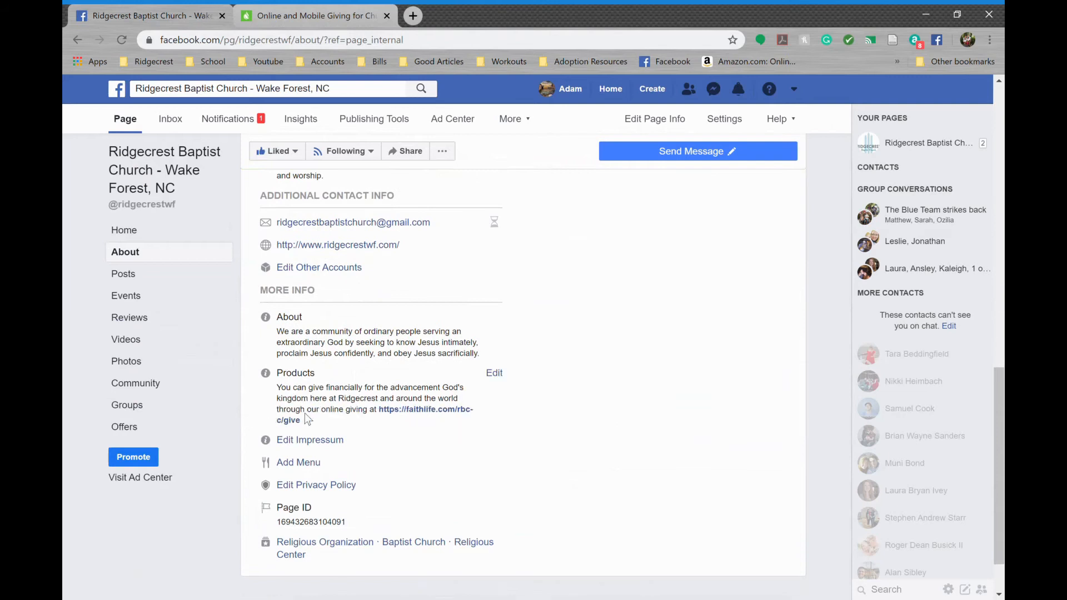
pyautogui.click(421, 413)
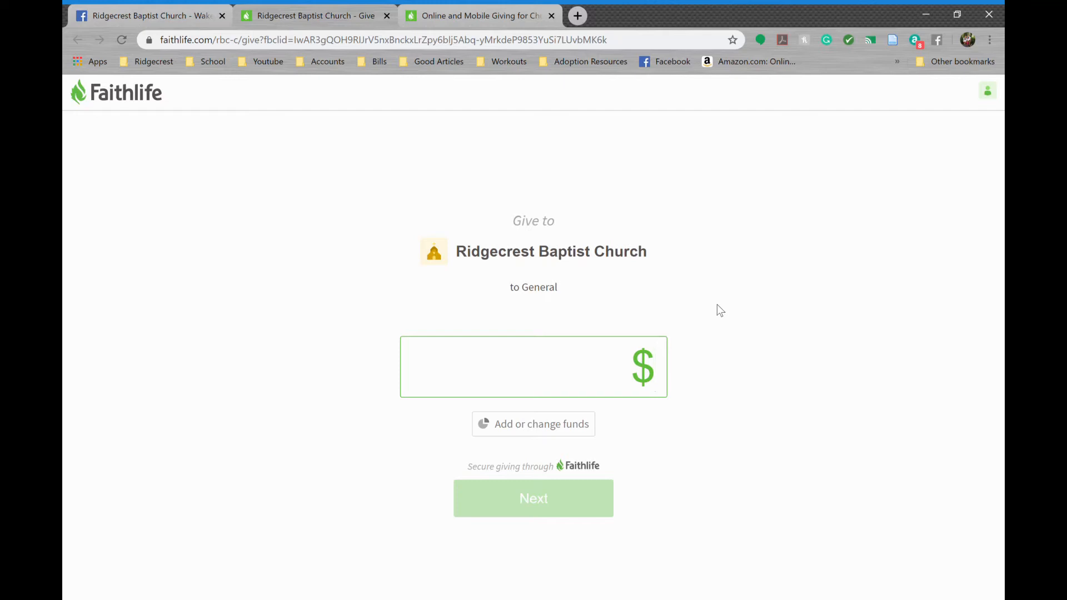
# Enter a gift amount of $150 to the General fund and start adding a new payment method.
pyautogui.write('150')
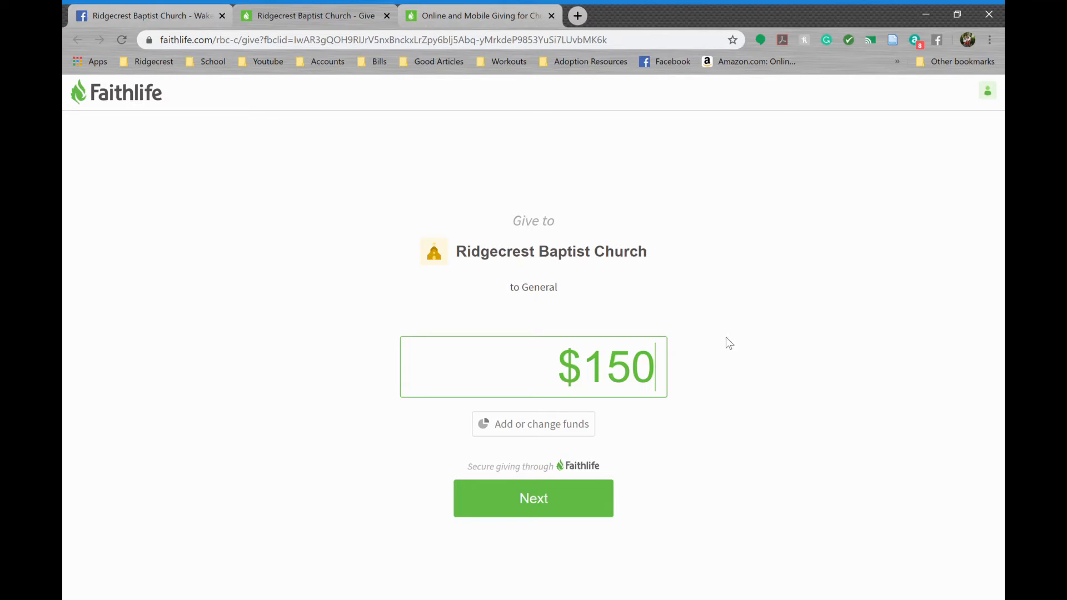
pyautogui.click(543, 514)
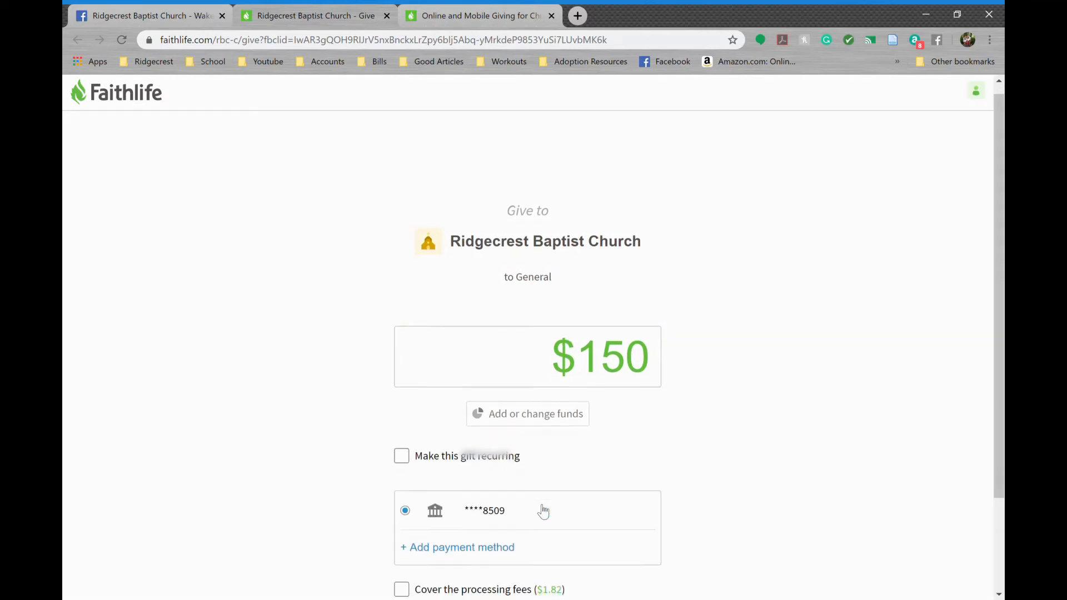
pyautogui.scroll(-2, 463, 515)
pyautogui.click(435, 430)
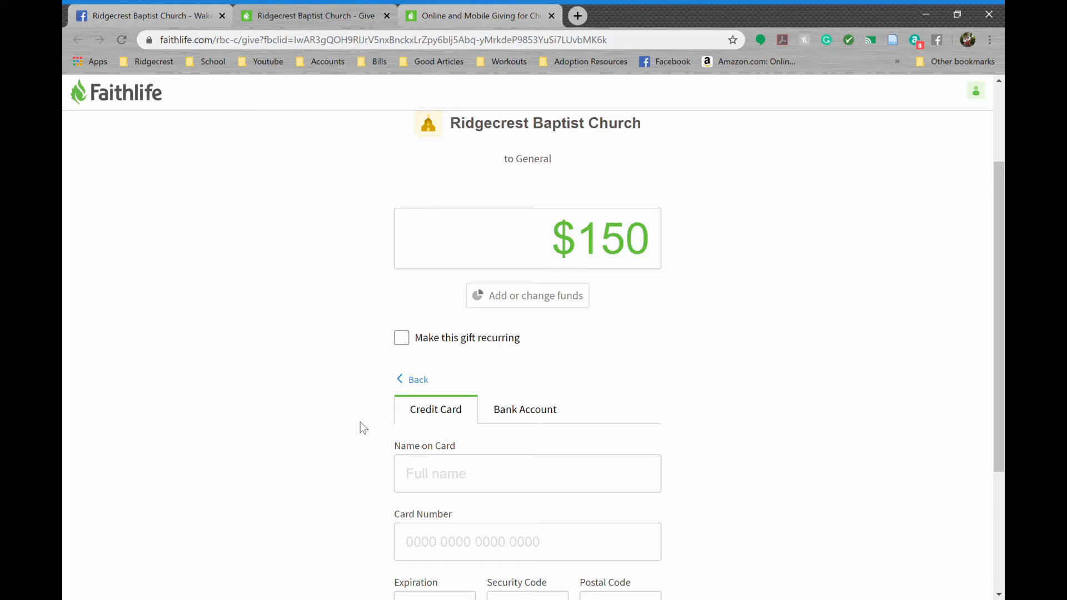
pyautogui.scroll(-3, 363, 428)
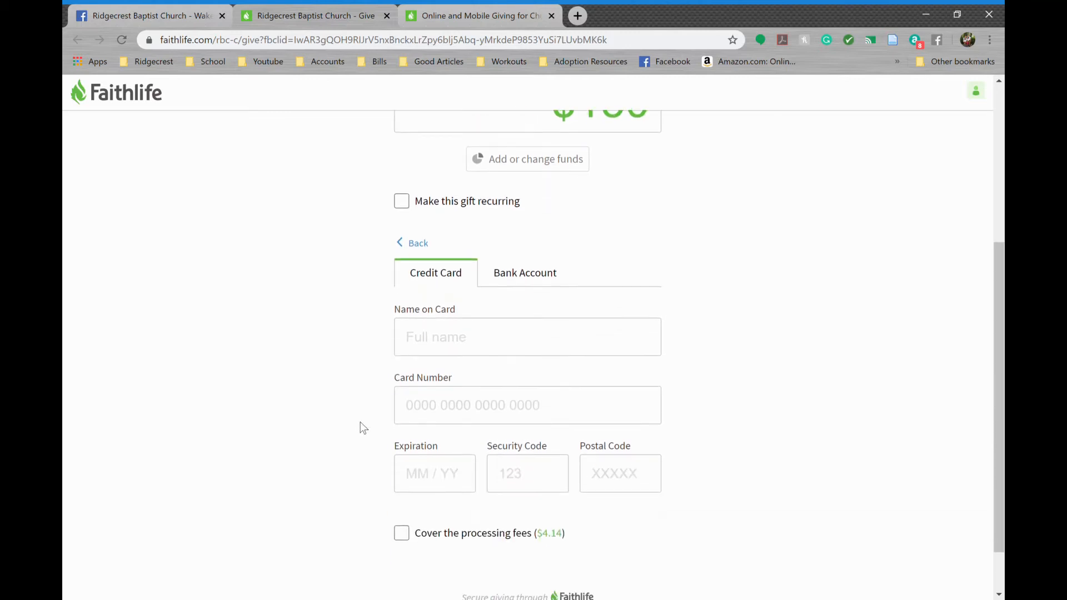
pyautogui.scroll(-1, 361, 423)
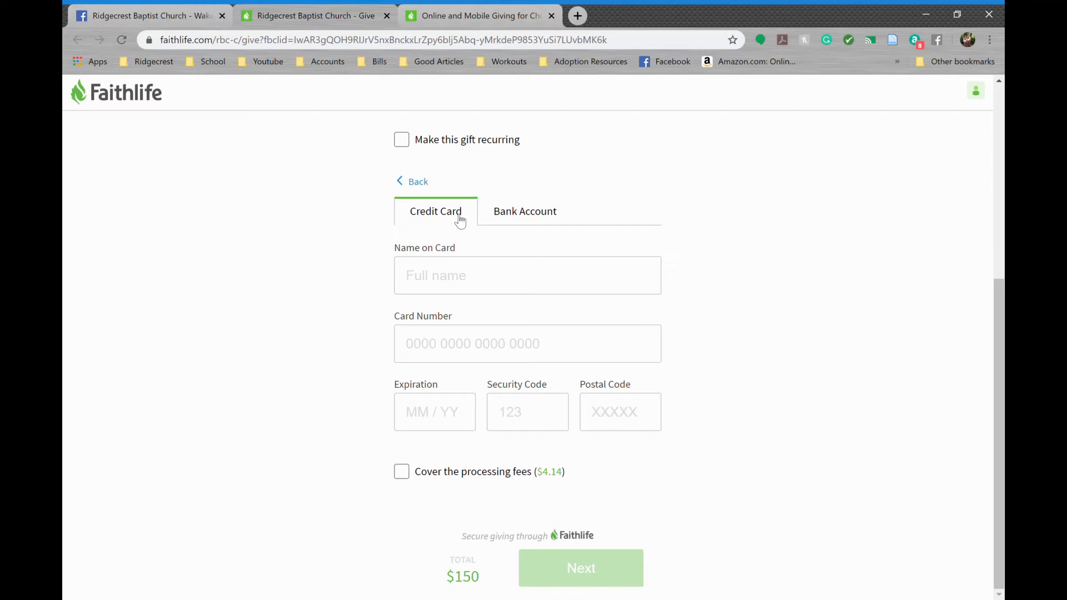
# Compare the credit card and bank account payment forms, including the hints for finding the routing and account numbers.
pyautogui.click(528, 213)
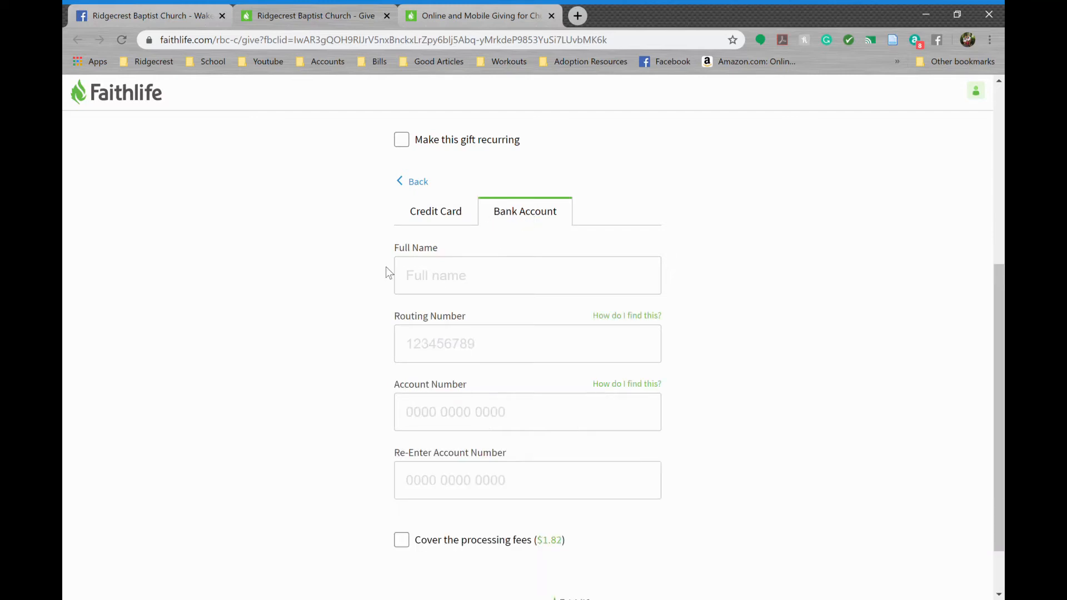
pyautogui.click(436, 218)
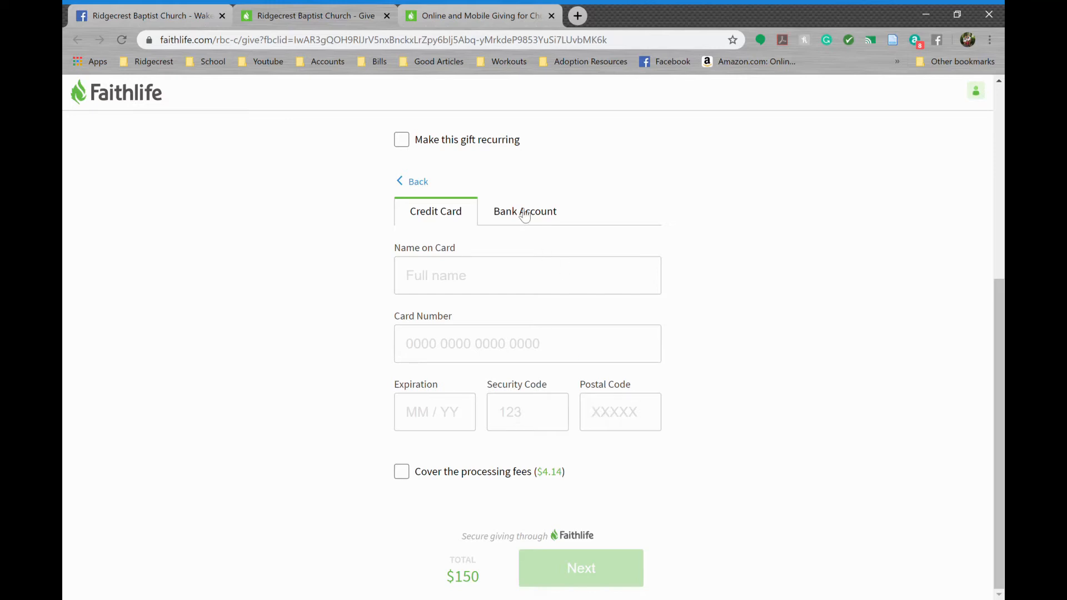
pyautogui.click(525, 214)
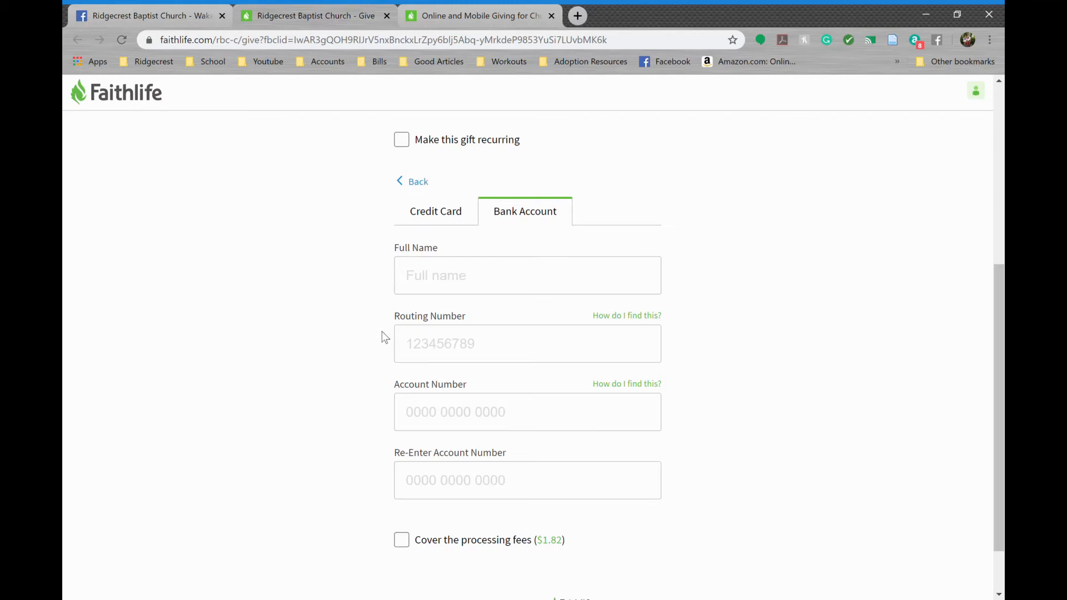
pyautogui.moveTo(617, 323)
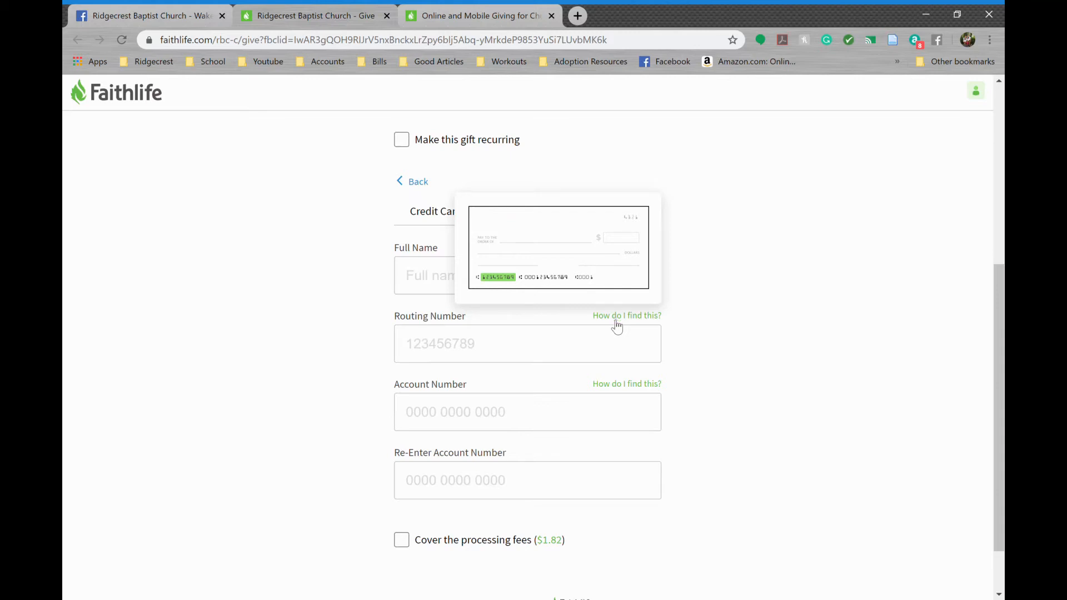
pyautogui.moveTo(628, 387)
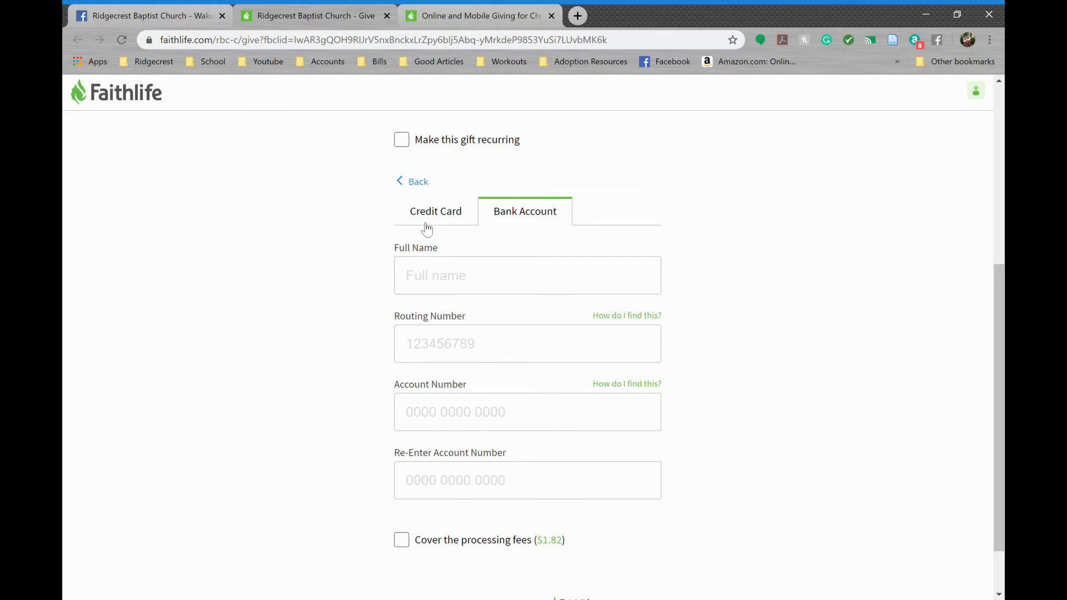
pyautogui.click(445, 215)
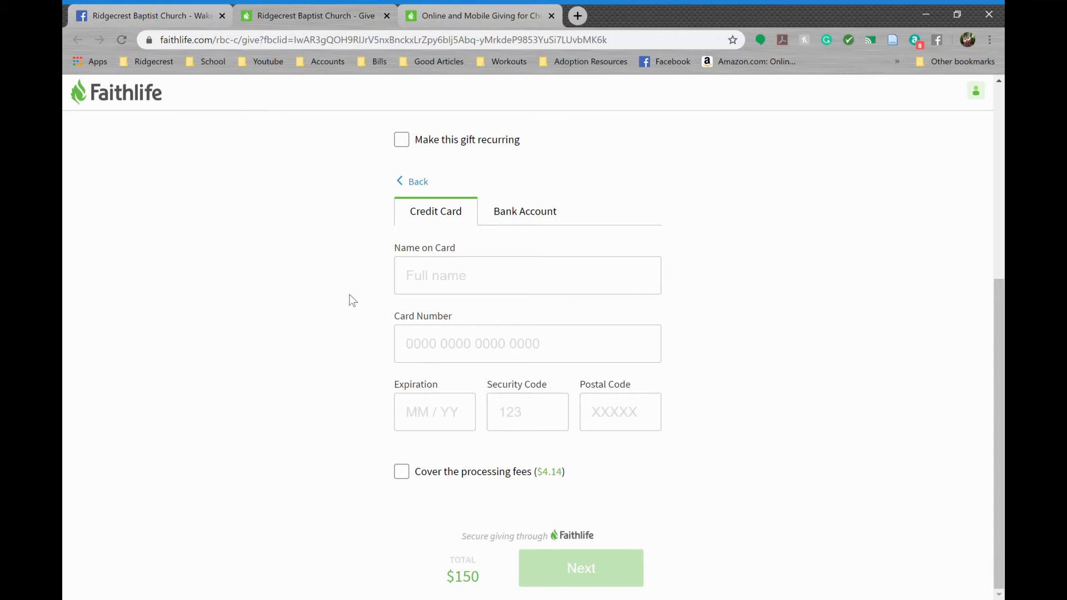
pyautogui.scroll(6, 352, 300)
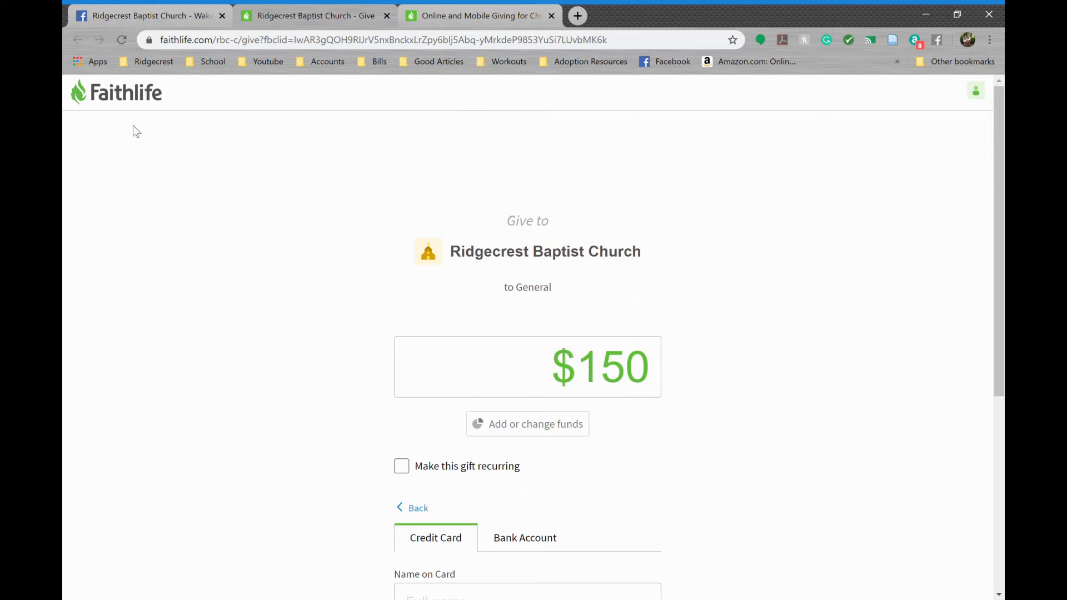
pyautogui.scroll(-4, 295, 291)
pyautogui.scroll(-2, 297, 291)
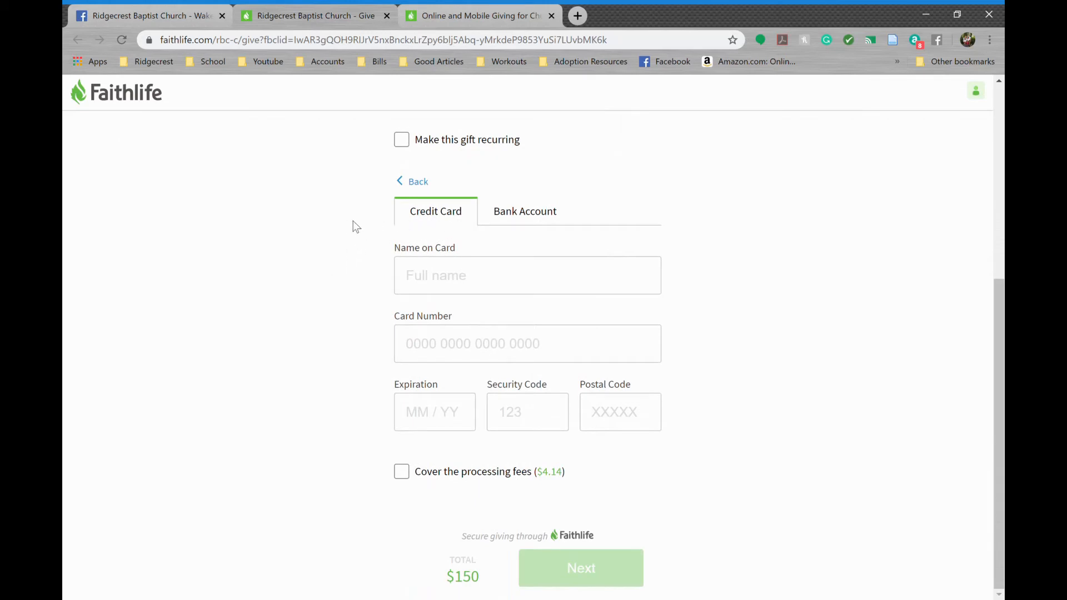
# On the Faithlife Giving pricing page, highlight the Premium plan's Credit/Debit and ACH/eCheck processing fees in turn.
pyautogui.click(489, 17)
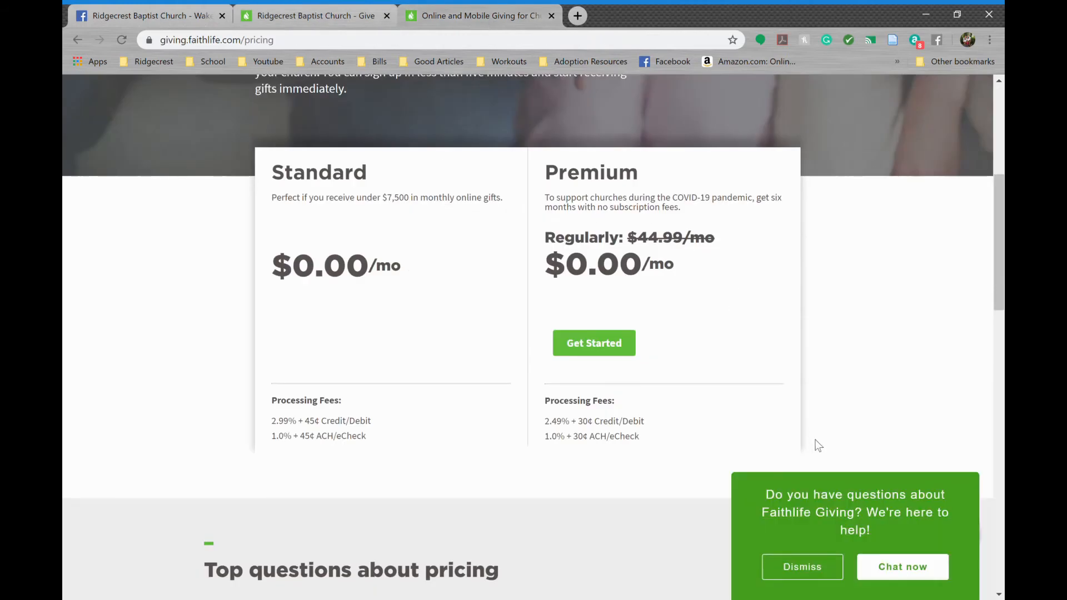
pyautogui.click(833, 563)
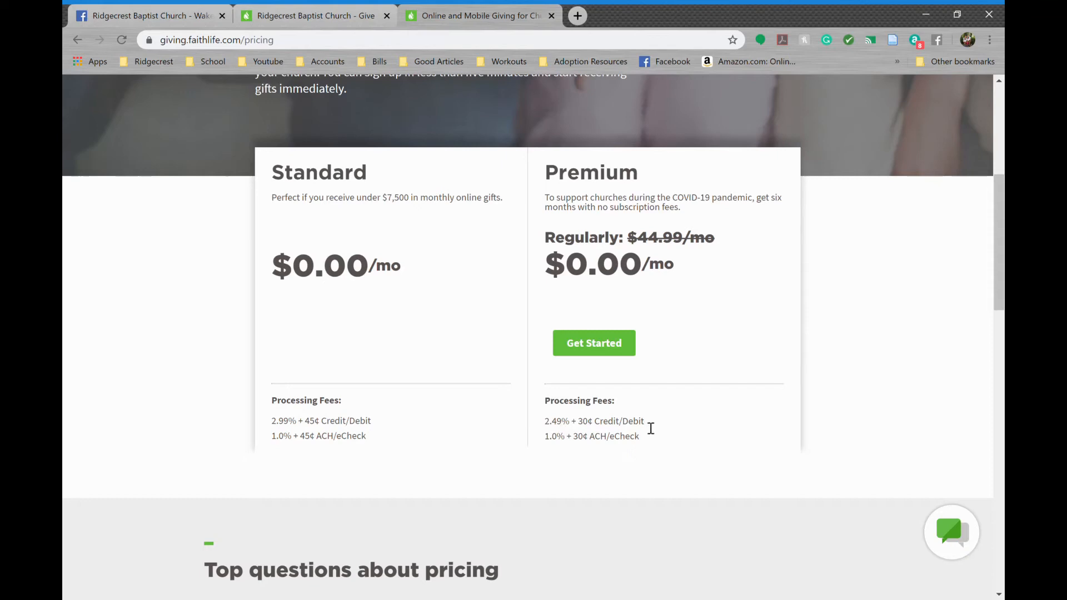
pyautogui.moveTo(651, 428); pyautogui.dragTo(545, 426)
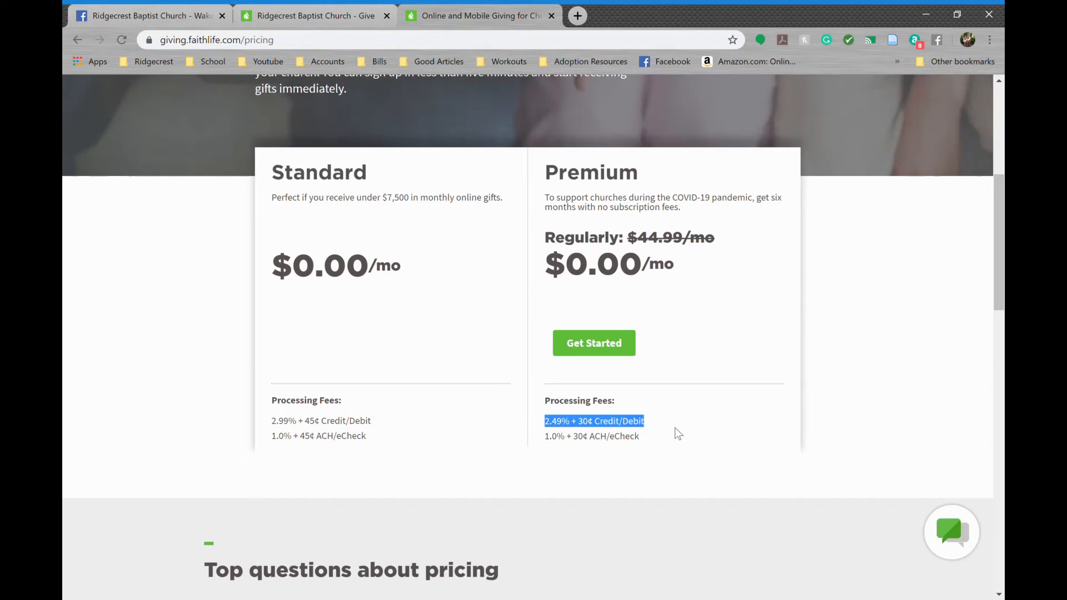
pyautogui.moveTo(644, 443); pyautogui.dragTo(550, 444)
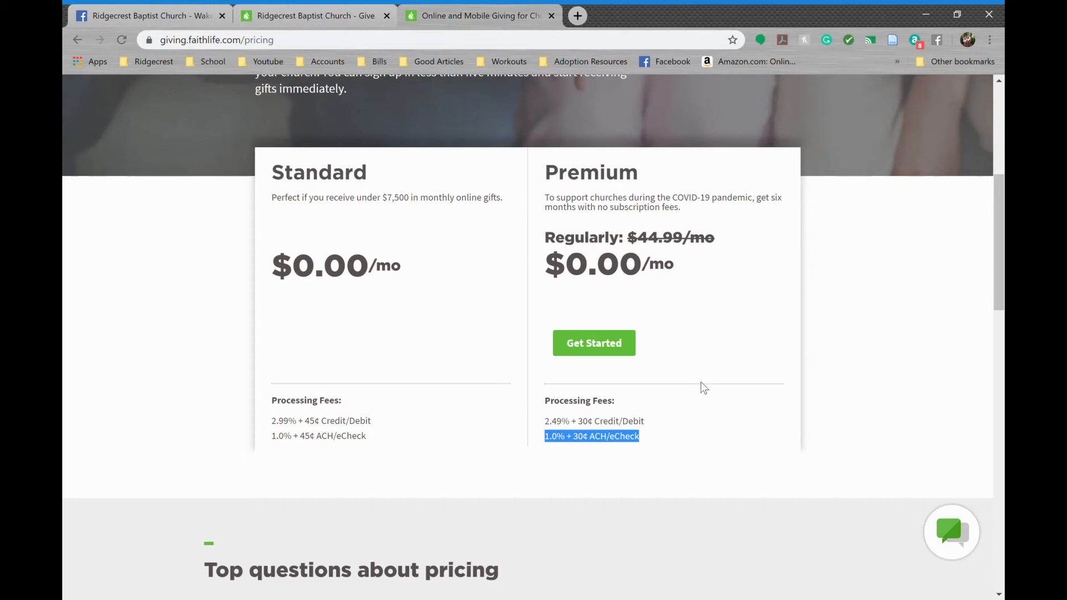
# Return to the $150 giving form and compare the processing fees for credit card and bank account, ending on the bank account form.
pyautogui.click(318, 16)
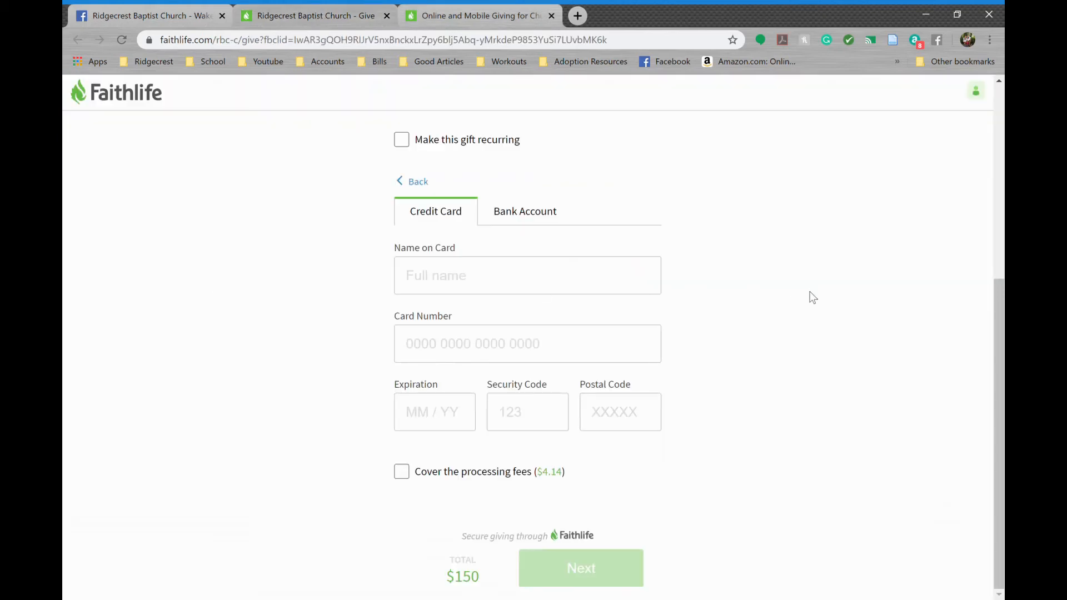
pyautogui.scroll(6, 771, 312)
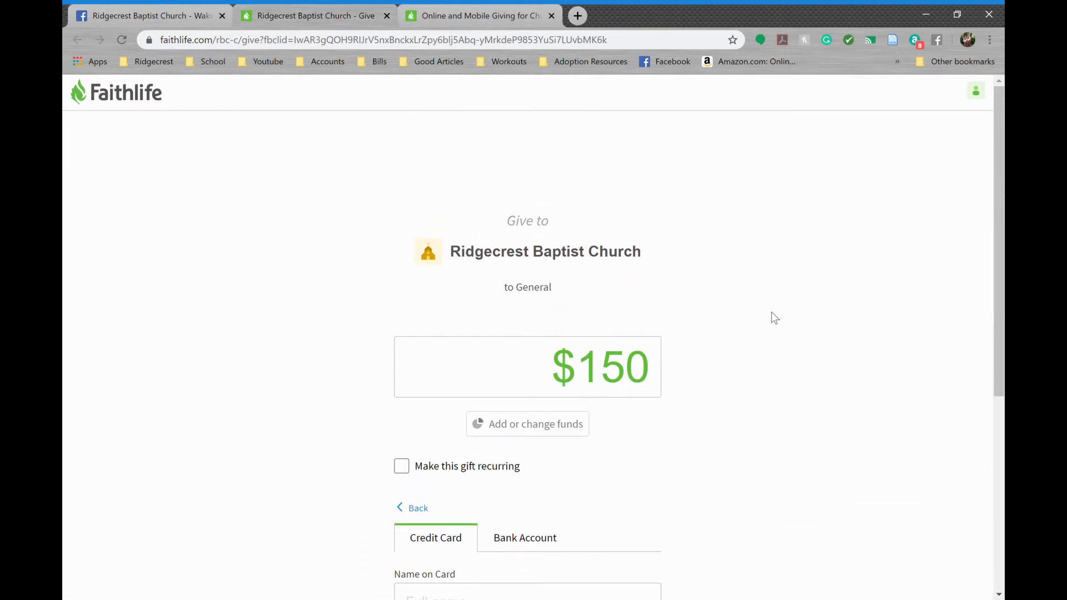
pyautogui.scroll(-3, 744, 348)
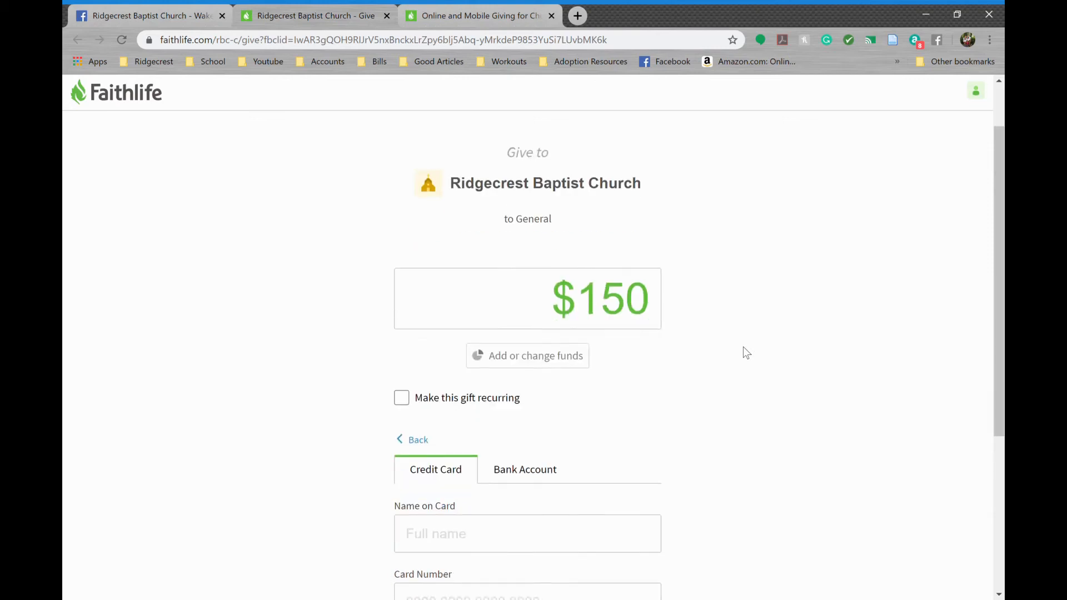
pyautogui.scroll(-4, 746, 352)
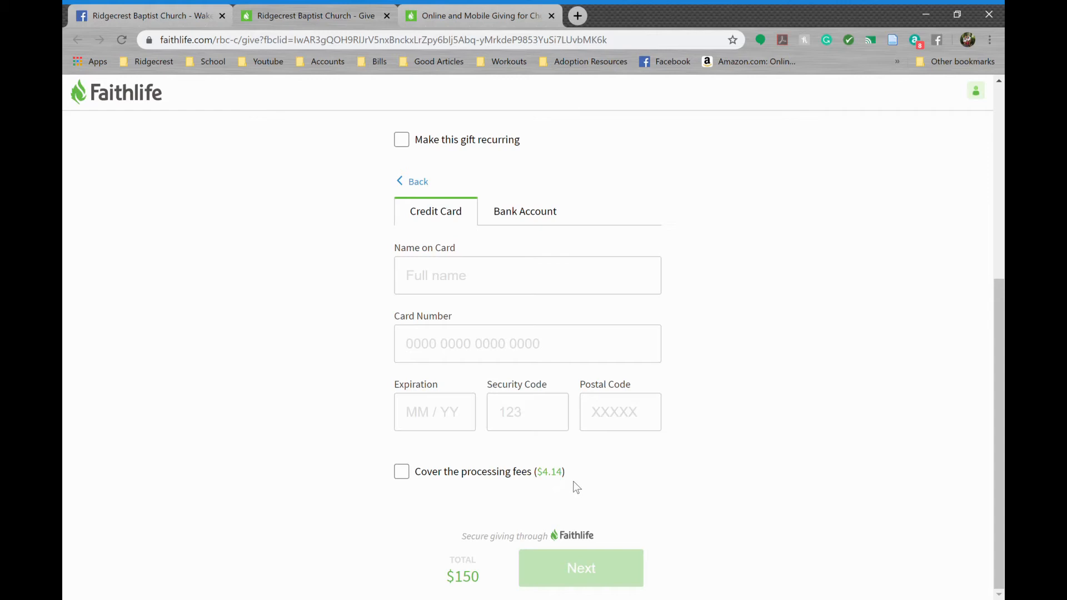
pyautogui.click(553, 217)
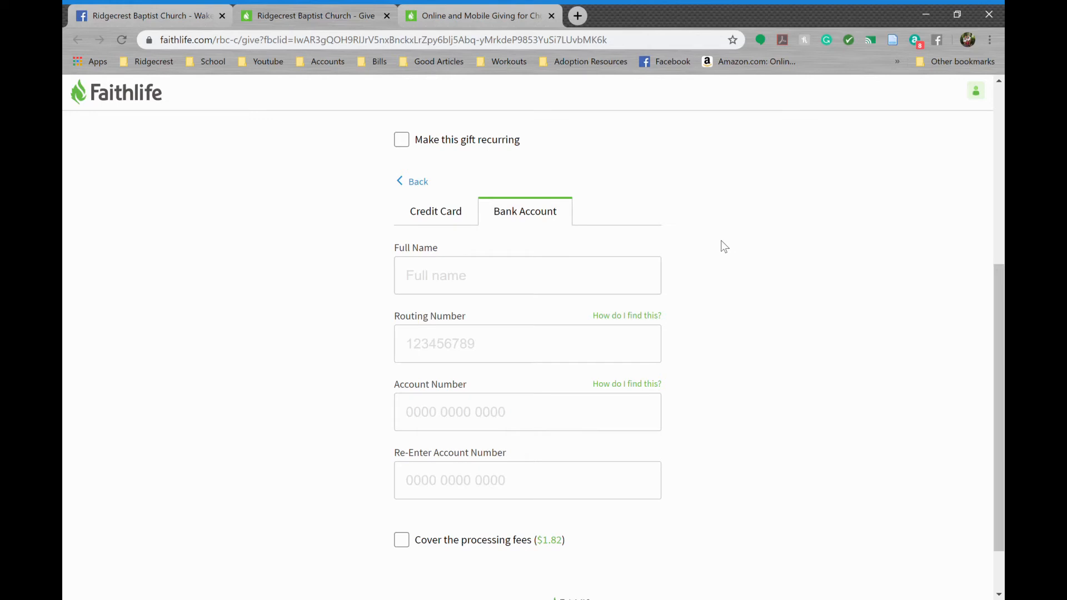
pyautogui.scroll(-1, 716, 277)
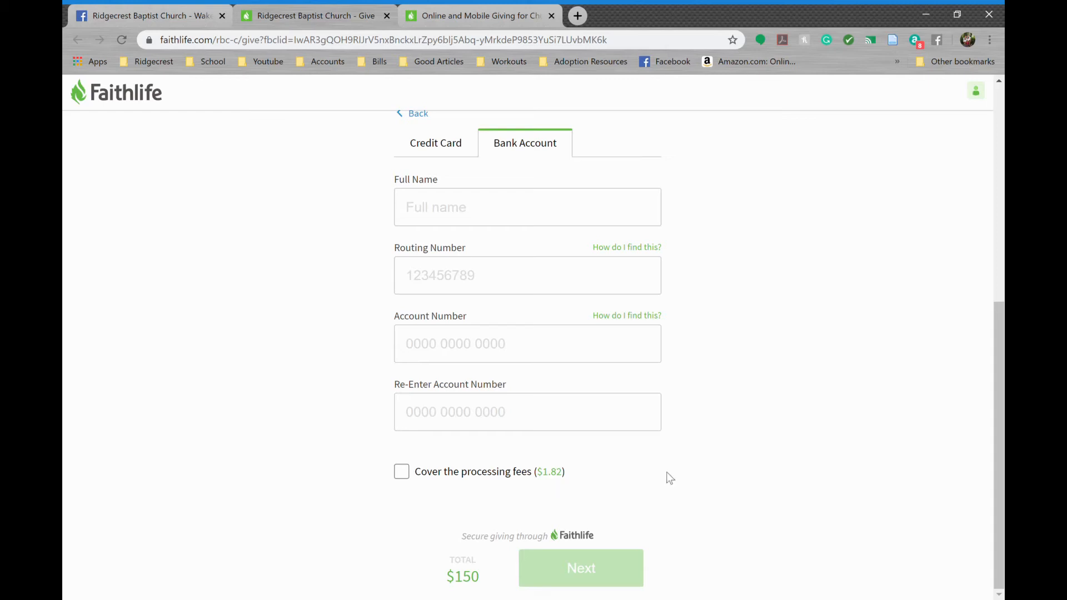
pyautogui.scroll(1, 737, 469)
pyautogui.scroll(-1, 736, 470)
pyautogui.click(439, 147)
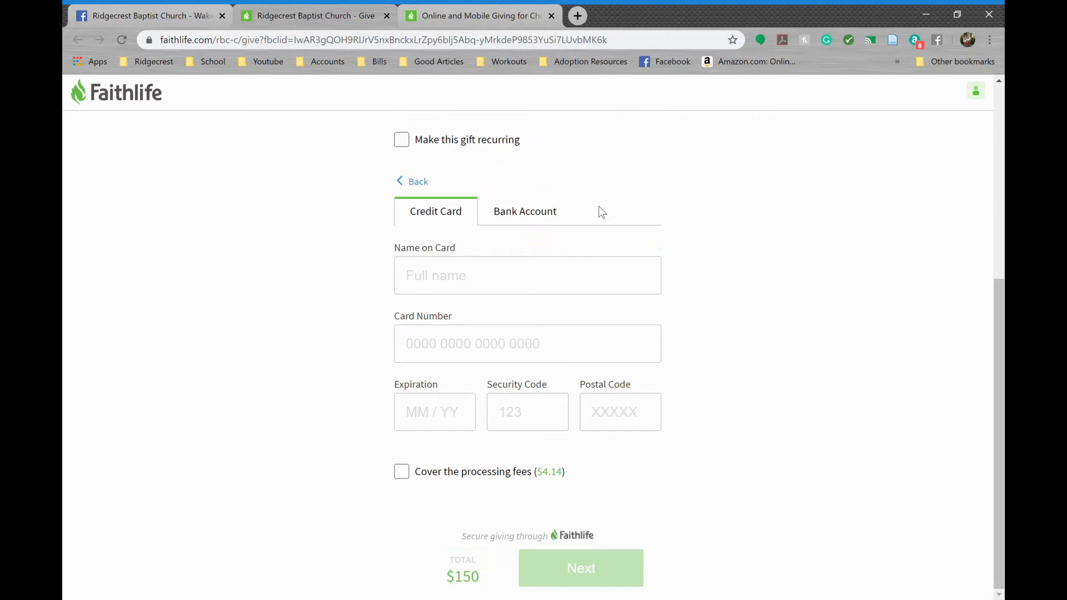
pyautogui.click(532, 223)
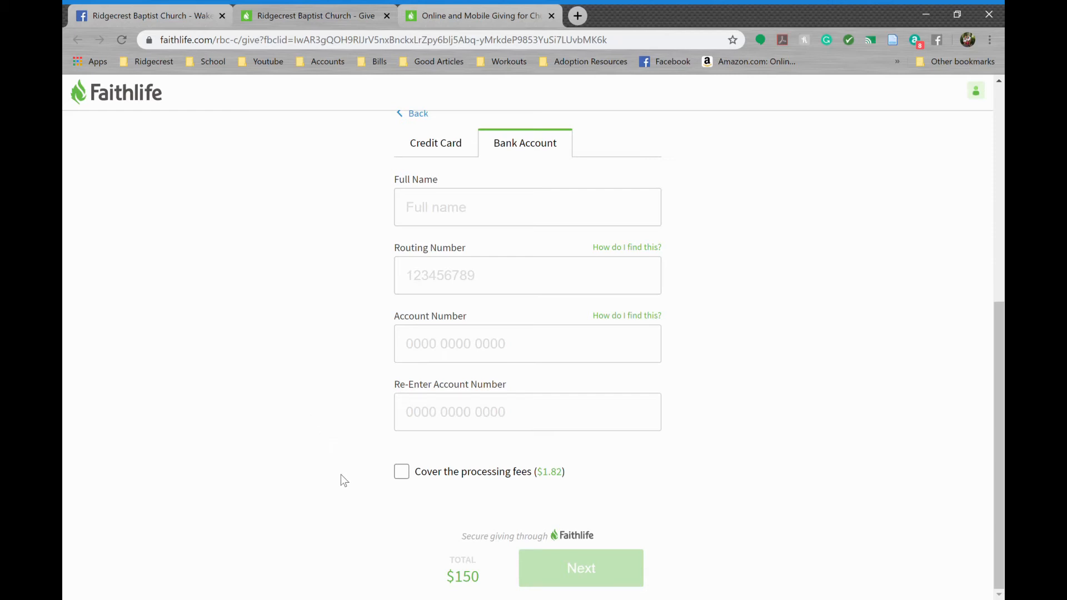
# Toggle covering the processing fees on and off for the bank account gift, highlighting the total in each state.
pyautogui.click(403, 474)
pyautogui.moveTo(490, 584); pyautogui.dragTo(445, 585)
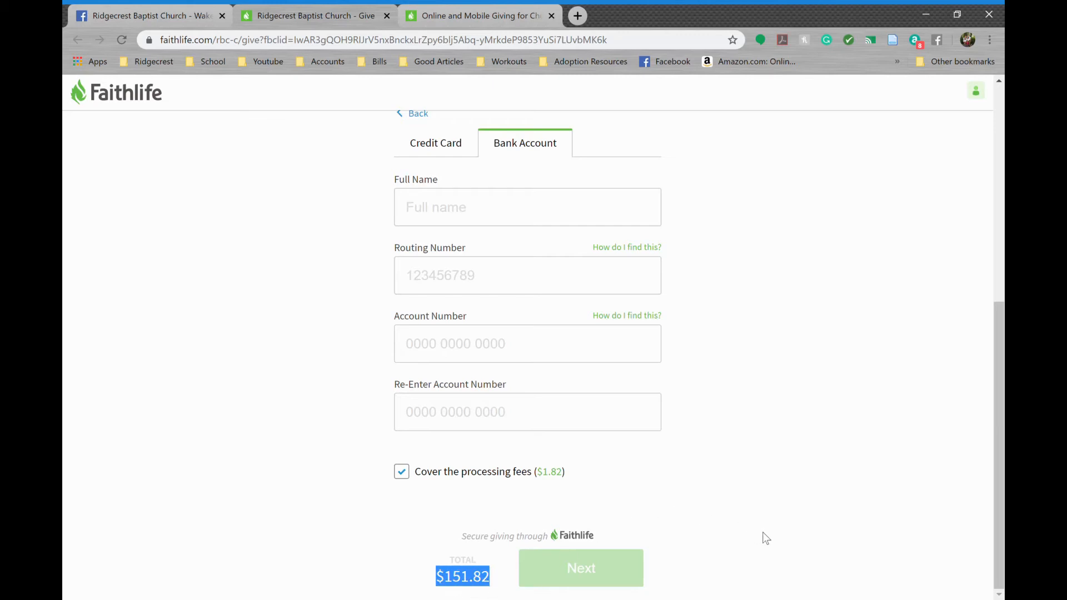
pyautogui.click(401, 474)
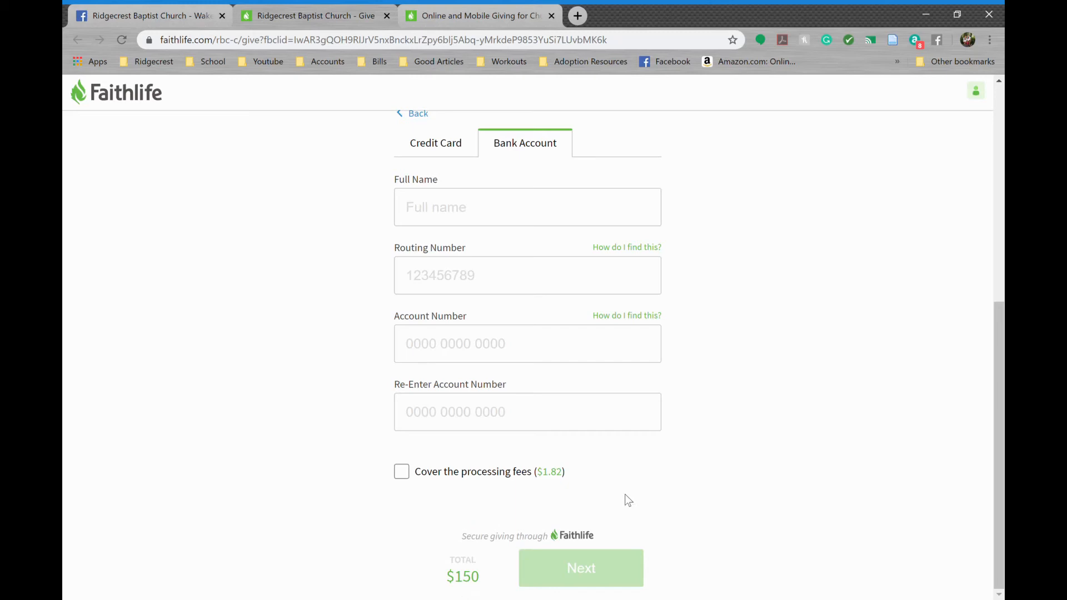
pyautogui.click(402, 475)
pyautogui.click(403, 473)
pyautogui.moveTo(486, 585); pyautogui.dragTo(444, 581)
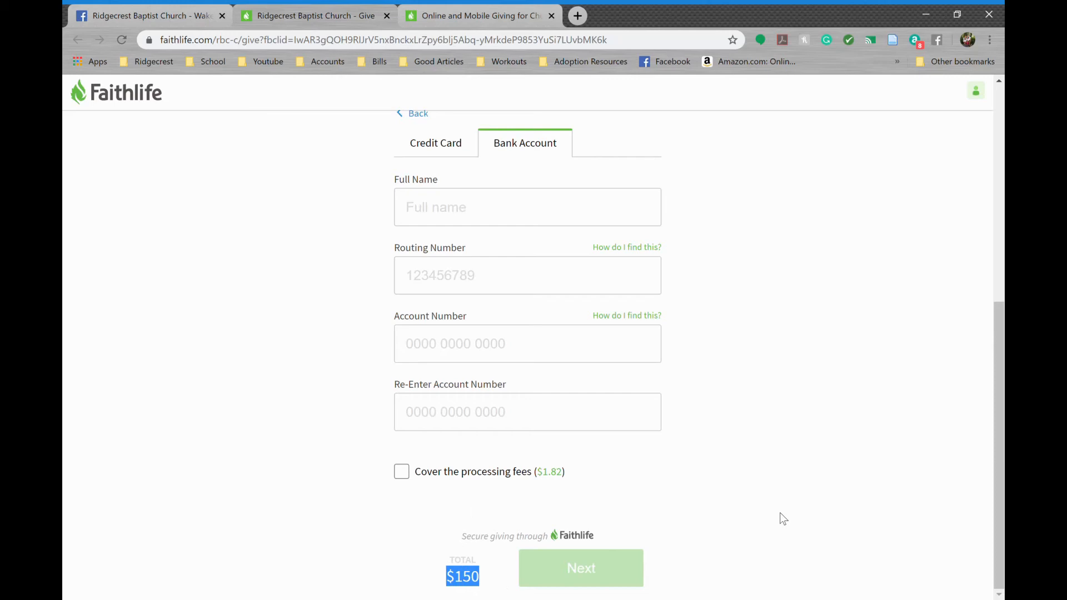
pyautogui.scroll(2, 779, 513)
pyautogui.scroll(-2, 779, 513)
pyautogui.scroll(1, 699, 495)
pyautogui.scroll(-1, 699, 495)
pyautogui.scroll(1, 687, 437)
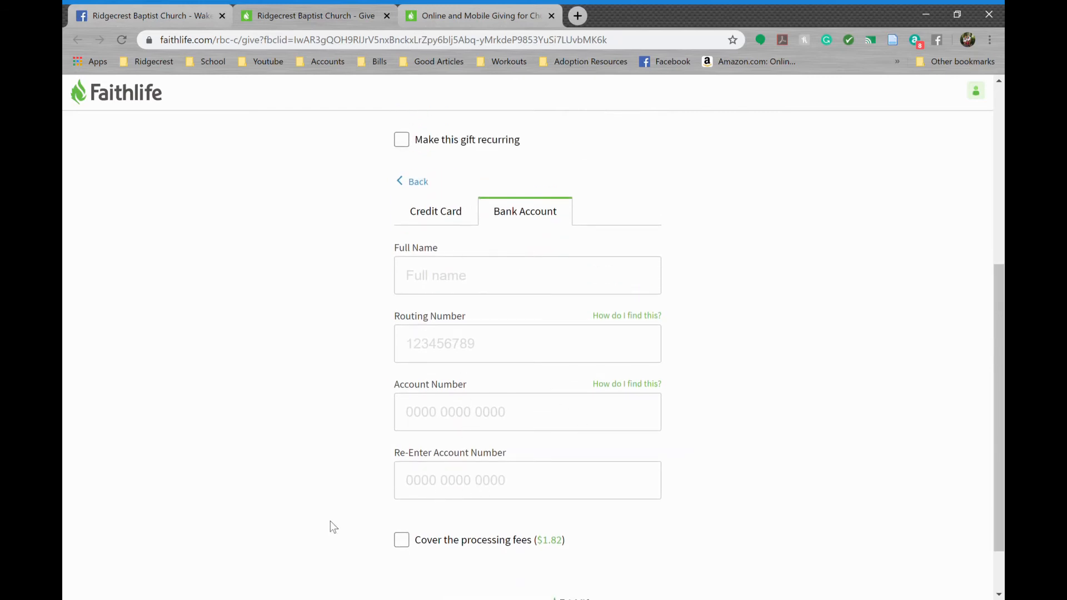
# Leave the new bank account form and return to the saved bank account as the gift's payment method.
pyautogui.scroll(-1, 332, 520)
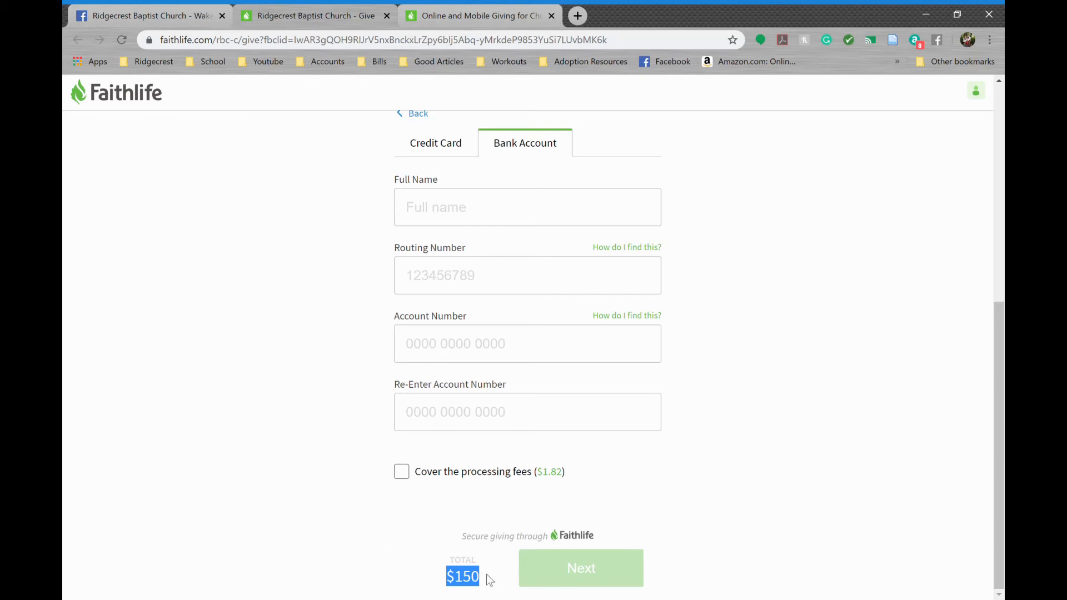
pyautogui.scroll(3, 376, 507)
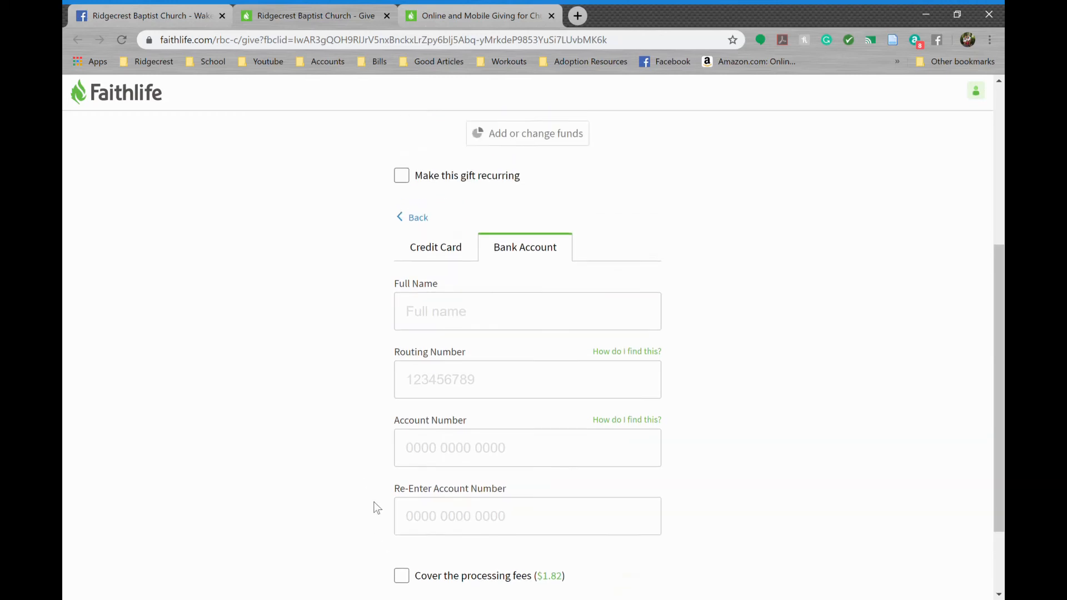
pyautogui.scroll(-2, 361, 333)
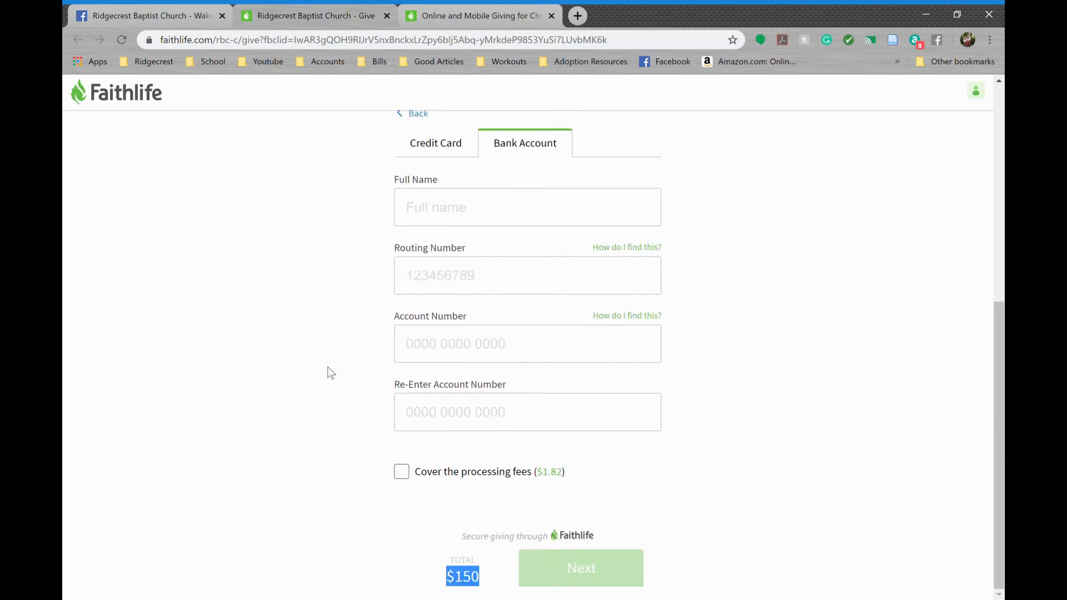
pyautogui.scroll(1, 345, 312)
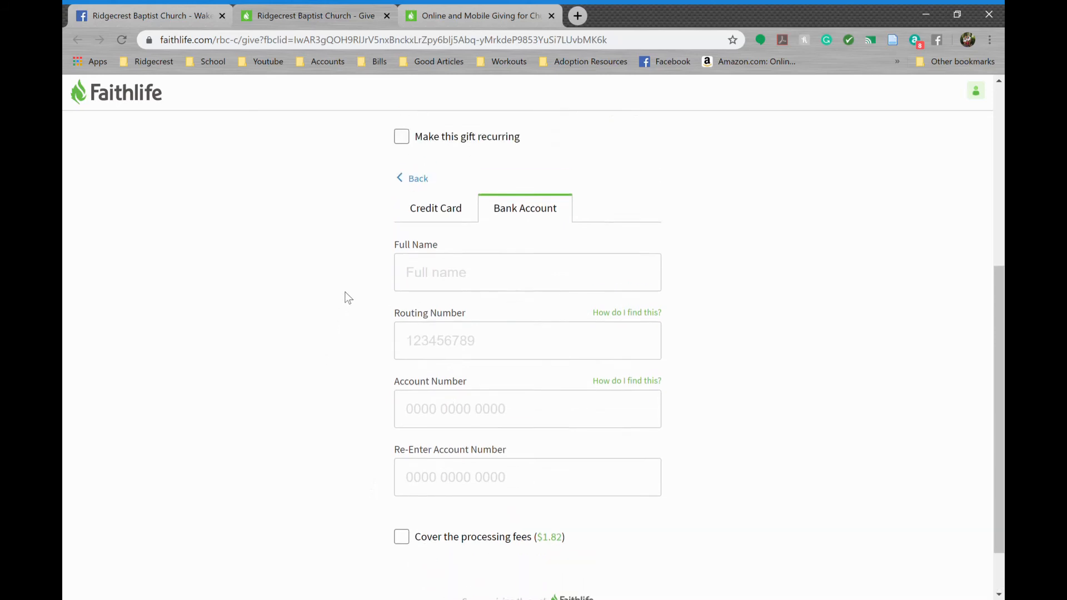
pyautogui.click(412, 182)
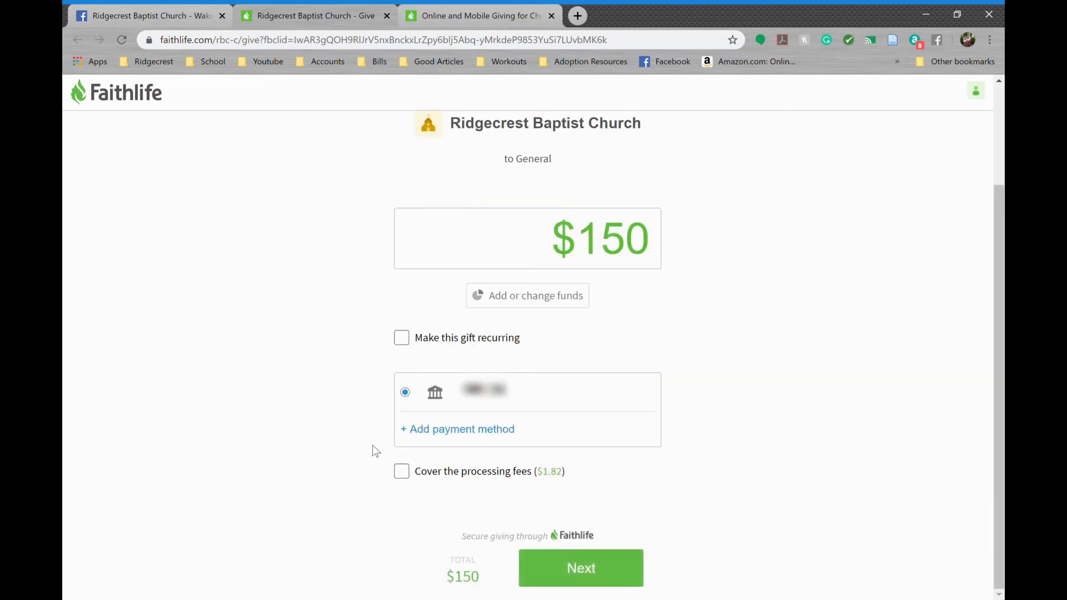
# Cover the processing fees for the $150 gift and continue to the mailing address and final giving stage.
pyautogui.click(400, 474)
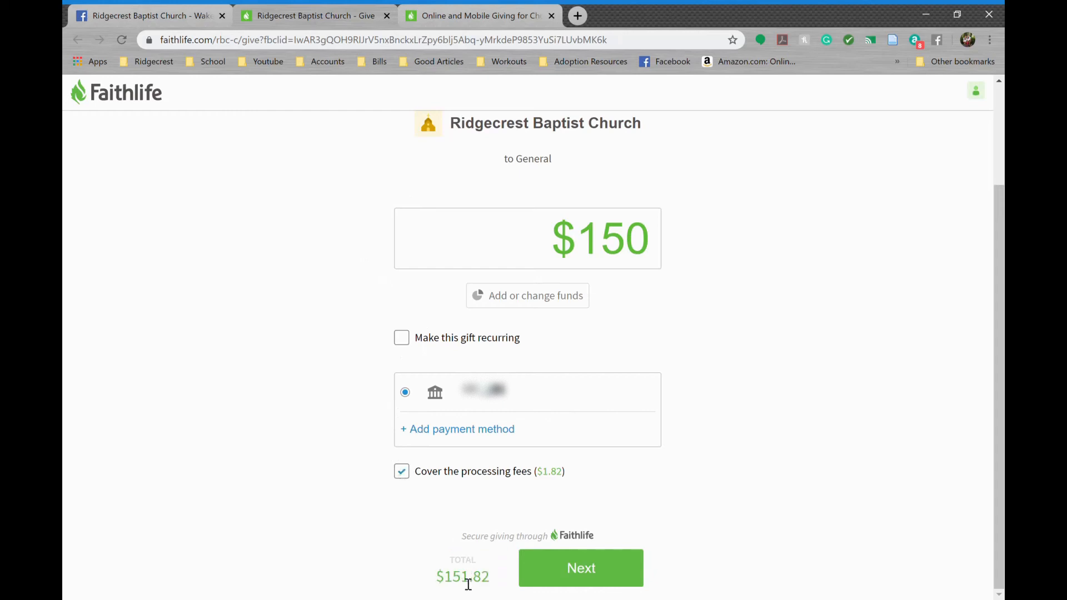
pyautogui.click(593, 576)
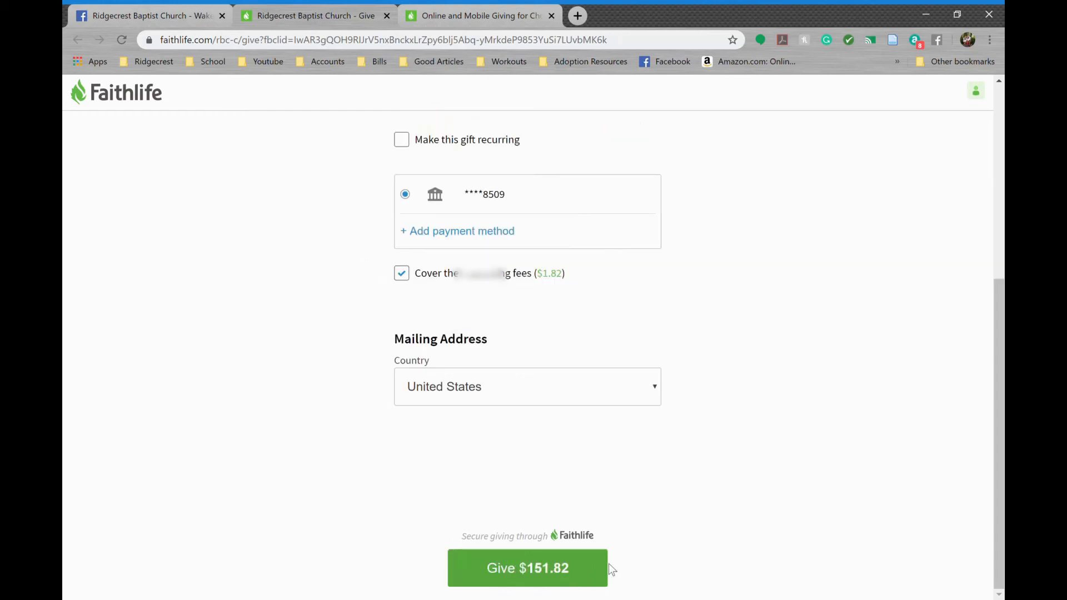